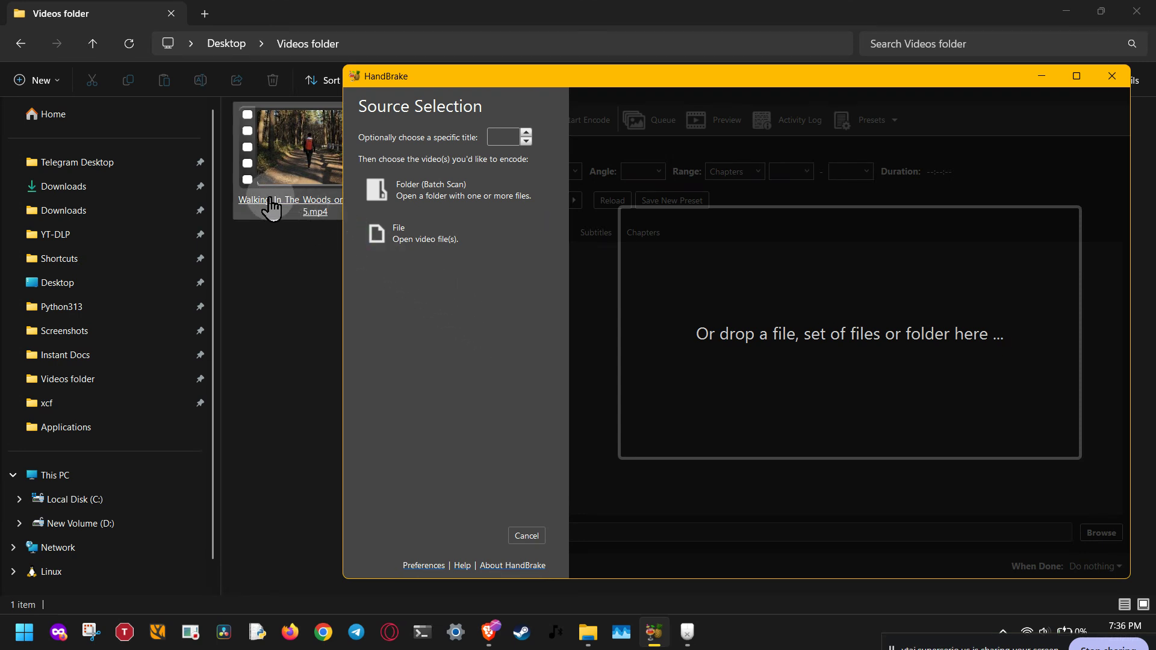
- Load Walking_In_The_Woods_original_107585.mp4 from the Videos folder into HandBrake as the source
{"action": "left_click_drag", "start_coordinate": [272, 208], "coordinate": [373, 231]}
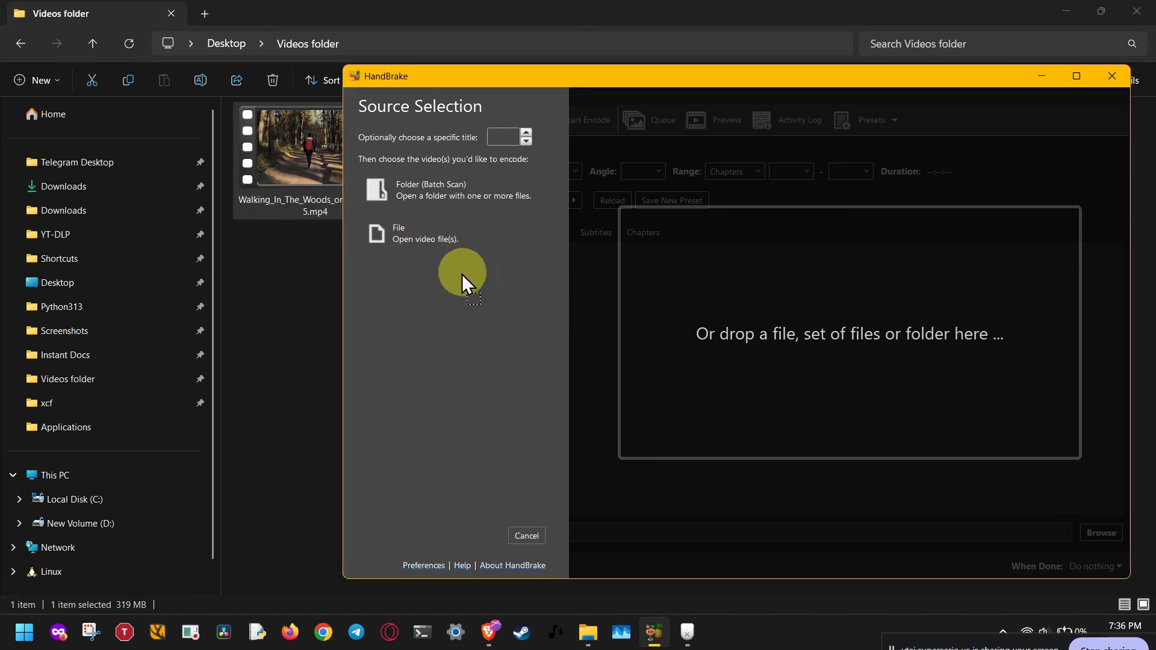
{"action": "left_click_drag", "start_coordinate": [461, 273], "coordinate": [837, 344]}
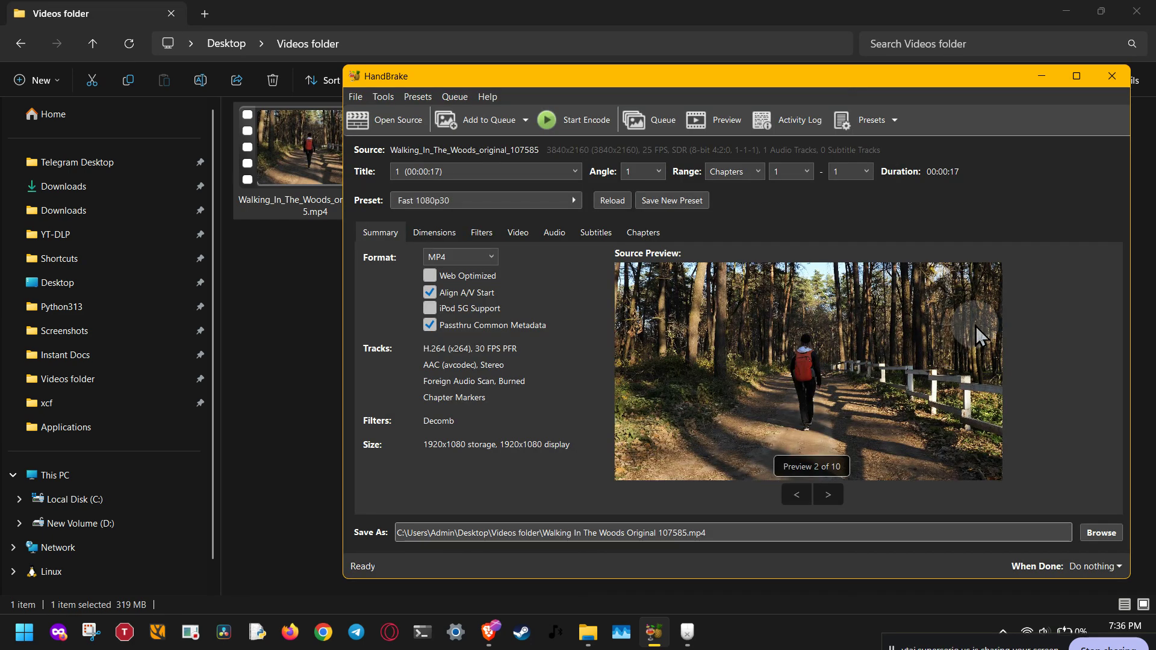
- Look through the source preview frames forward to the end and back to the first one
{"action": "left_click", "coordinate": [835, 496]}
{"action": "left_click", "coordinate": [836, 496]}
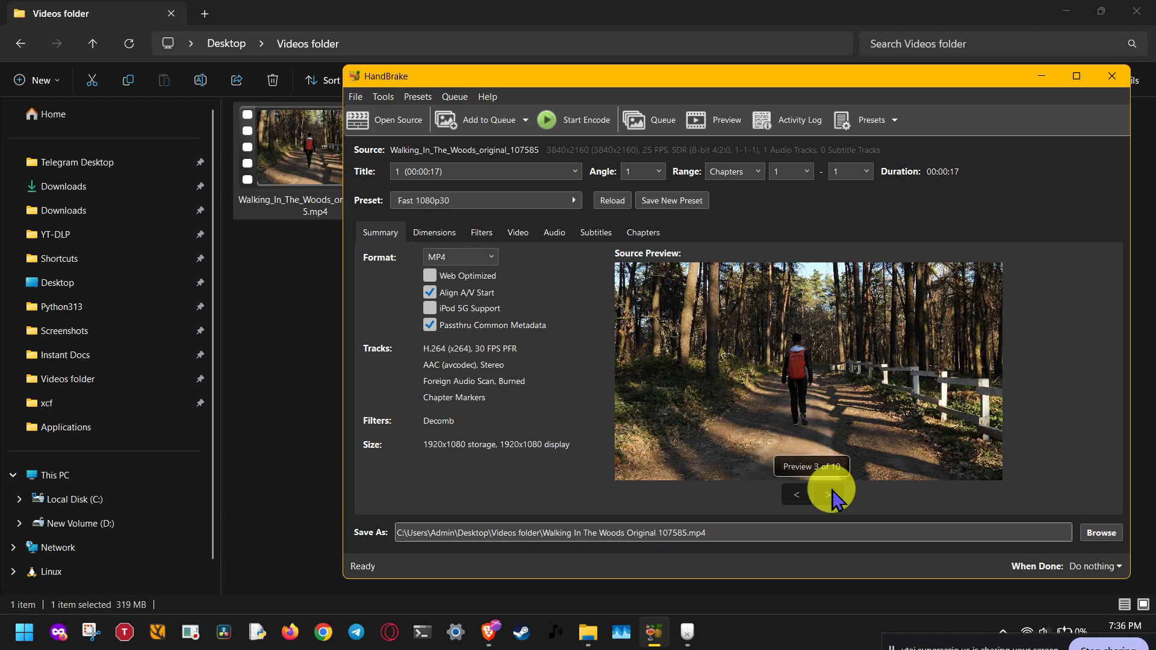
{"action": "left_click", "coordinate": [835, 497]}
{"action": "left_click", "coordinate": [834, 498]}
{"action": "left_click", "coordinate": [834, 498]}
{"action": "left_click", "coordinate": [834, 498]}
{"action": "left_click", "coordinate": [835, 498]}
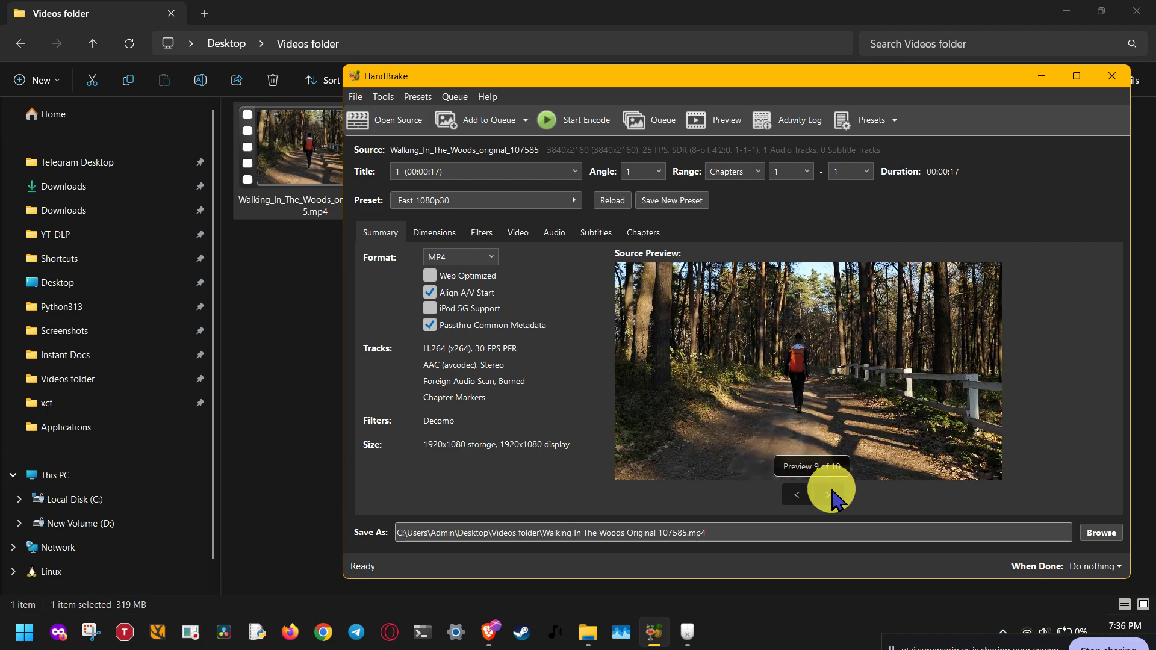
{"action": "left_click", "coordinate": [834, 498]}
{"action": "left_click", "coordinate": [802, 500]}
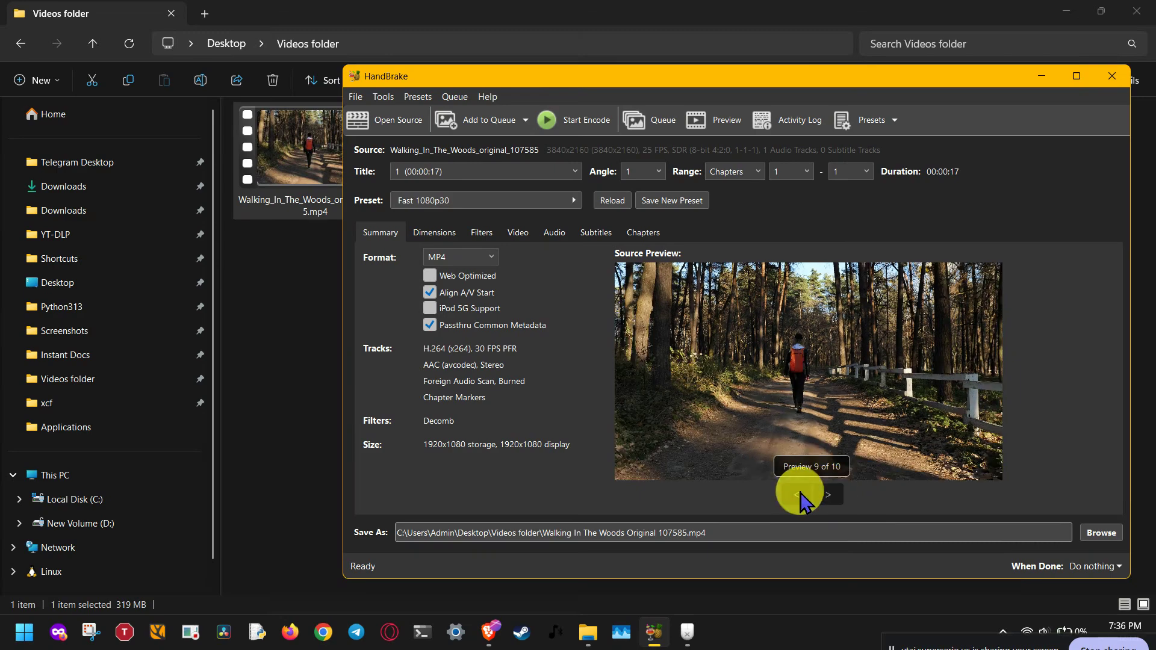
{"action": "left_click", "coordinate": [801, 500]}
{"action": "left_click", "coordinate": [802, 500]}
{"action": "left_click", "coordinate": [801, 499]}
{"action": "left_click", "coordinate": [800, 500]}
{"action": "left_click", "coordinate": [799, 494]}
{"action": "left_click", "coordinate": [799, 493]}
{"action": "left_click", "coordinate": [799, 493]}
{"action": "left_click", "coordinate": [800, 494]}
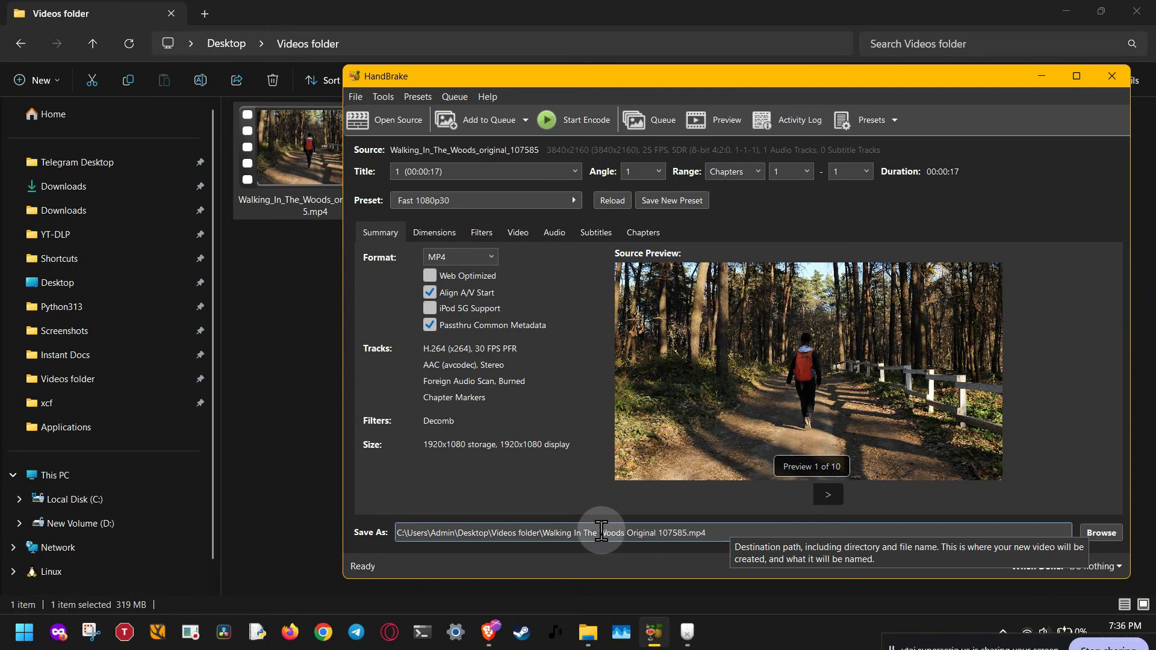
- Replace the file name in the destination path with output, keeping the .mp4 extension
{"action": "left_click", "coordinate": [546, 533]}
{"action": "left_click_drag", "start_coordinate": [546, 533], "coordinate": [680, 536]}
{"action": "key", "text": "BackSpace"}
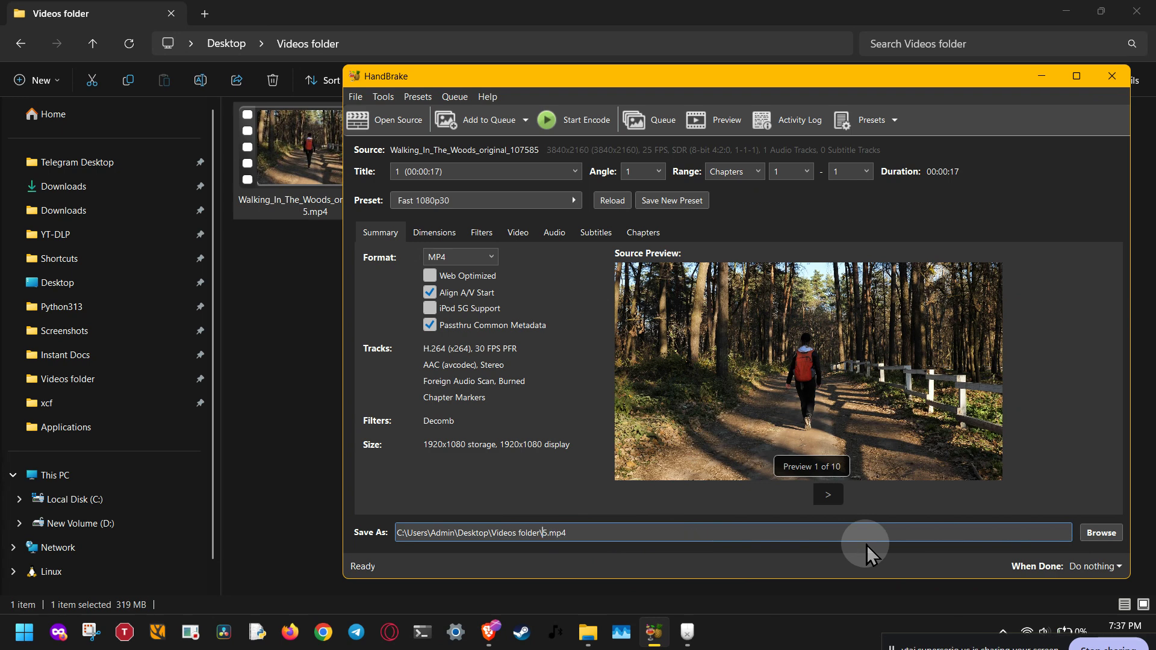
{"action": "key", "text": "Delete"}
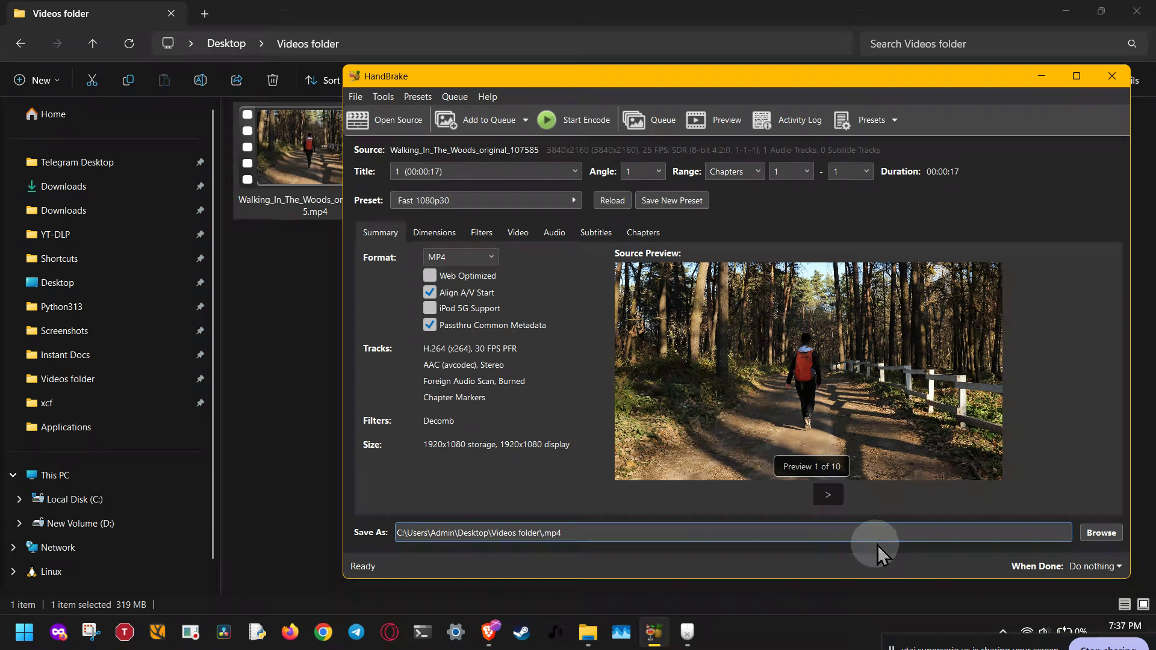
{"action": "type", "text": "outpt"}
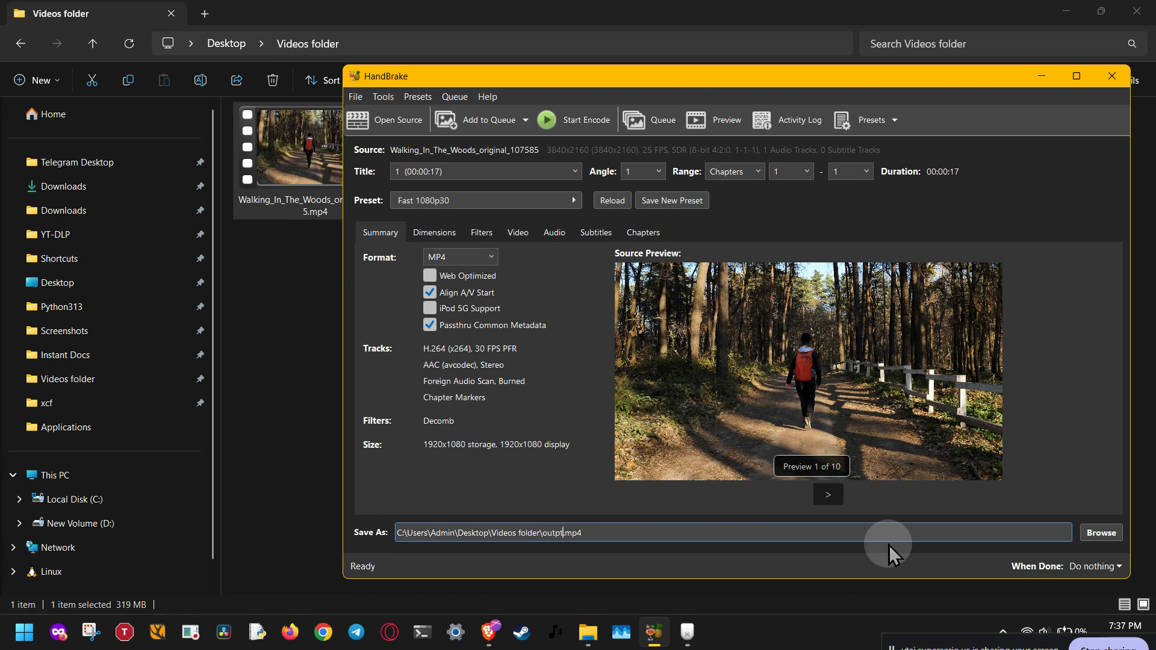
{"action": "key", "text": "Left"}
{"action": "type", "text": "u"}
- Try the Very Fast 1080p30 preset and return to the Fast 1080p30 preset
{"action": "left_click", "coordinate": [505, 200]}
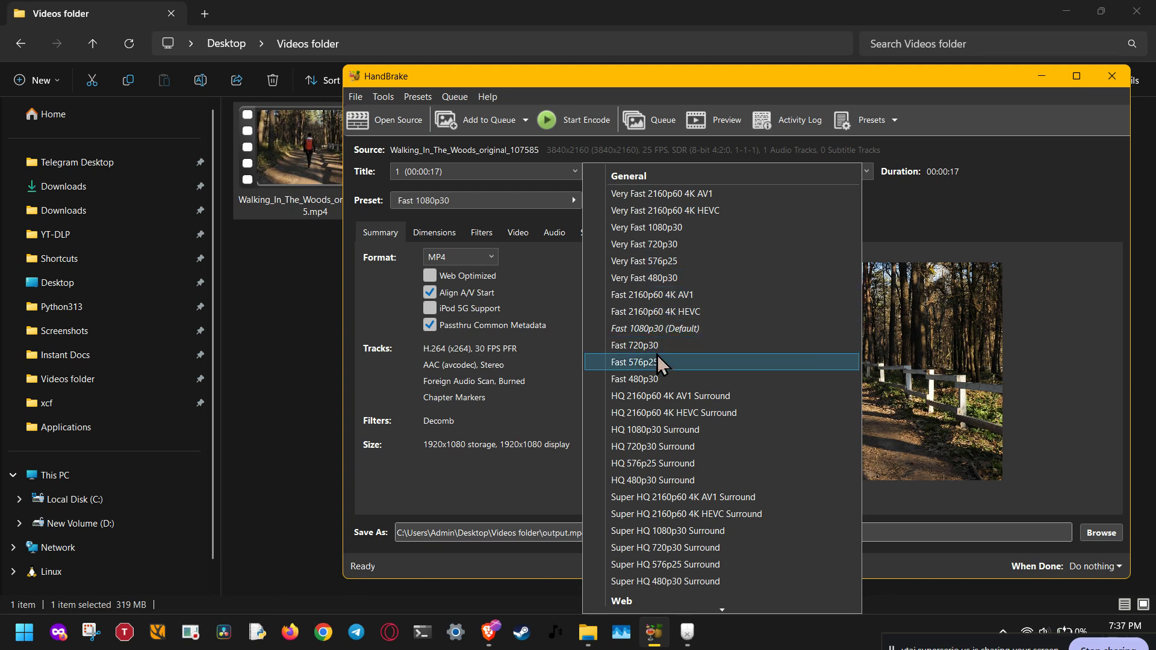
{"action": "left_click", "coordinate": [697, 227]}
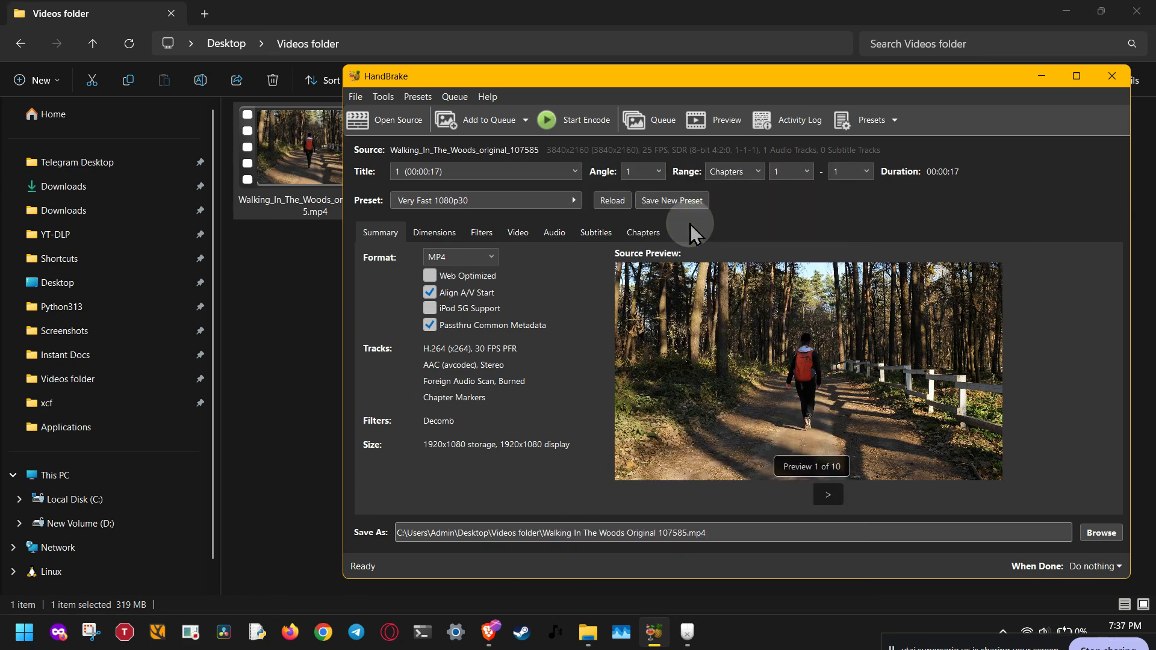
{"action": "left_click", "coordinate": [569, 202]}
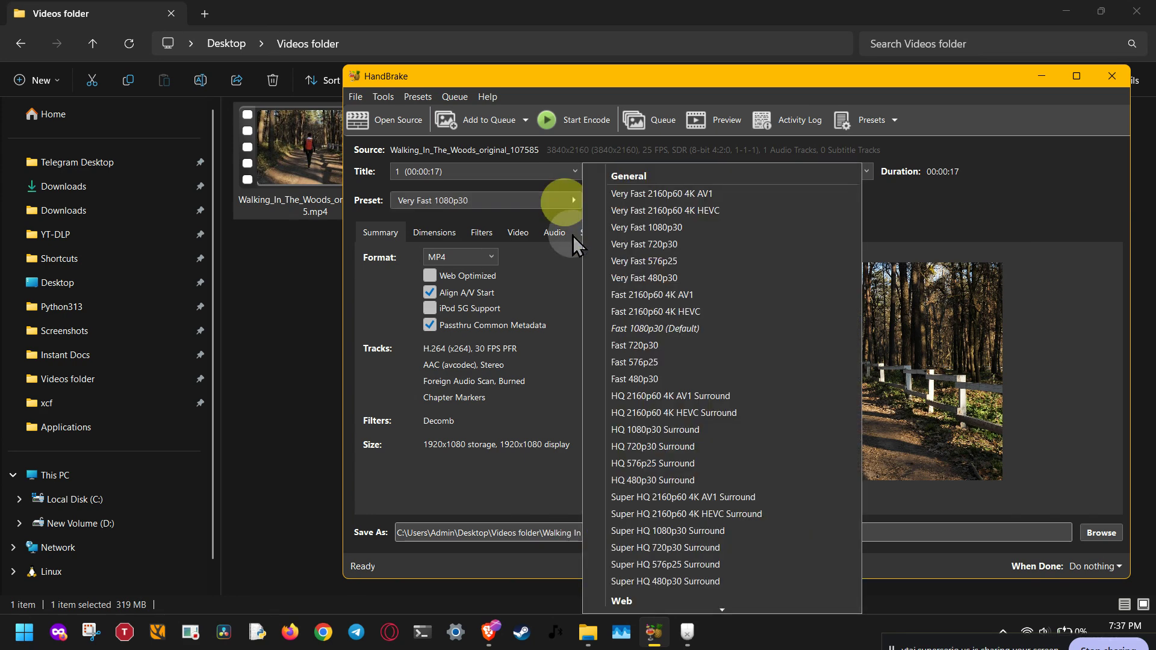
{"action": "left_click", "coordinate": [674, 330]}
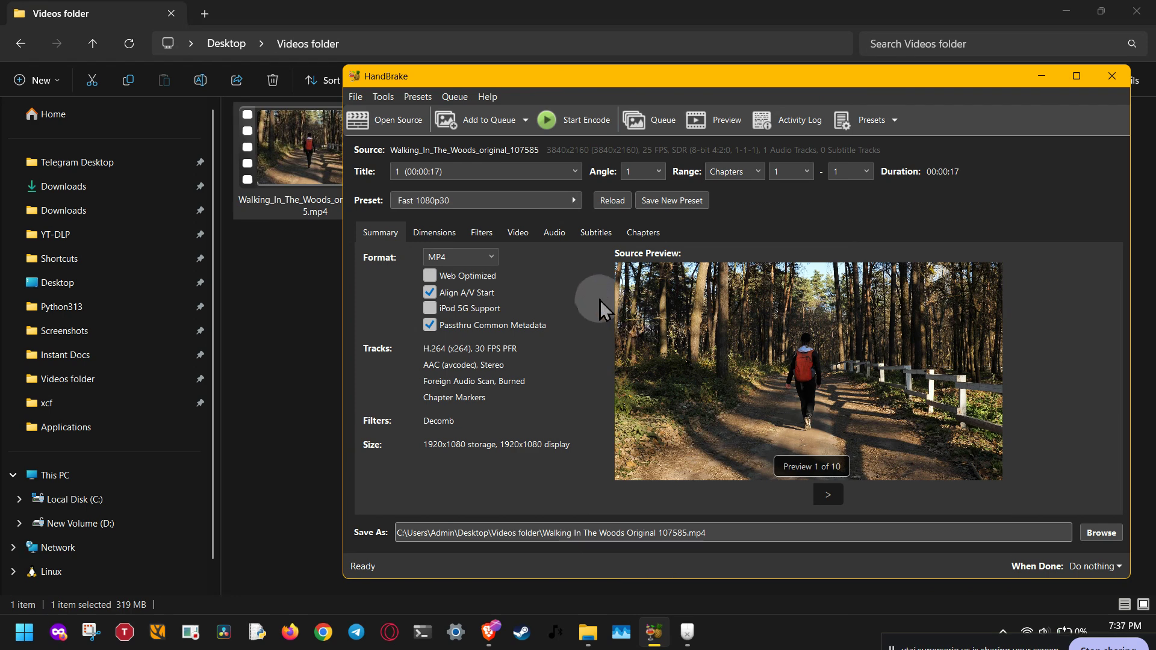
- Keep MP4 as the output format and enable the Web Optimized option
{"action": "left_click", "coordinate": [490, 258]}
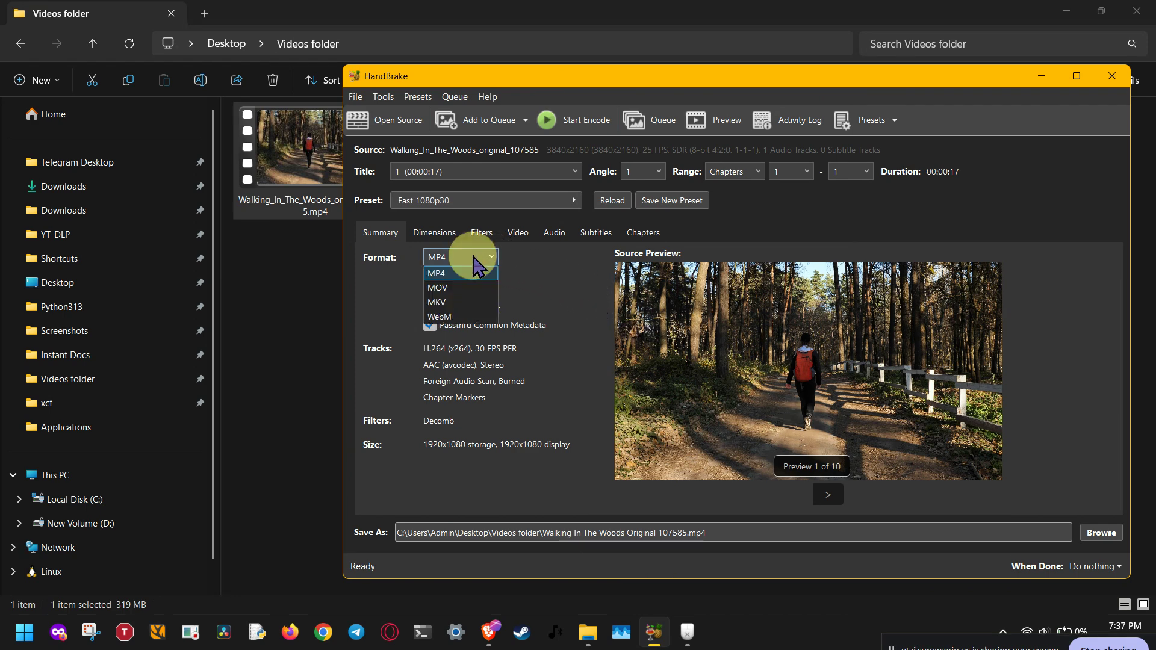
{"action": "left_click", "coordinate": [537, 262]}
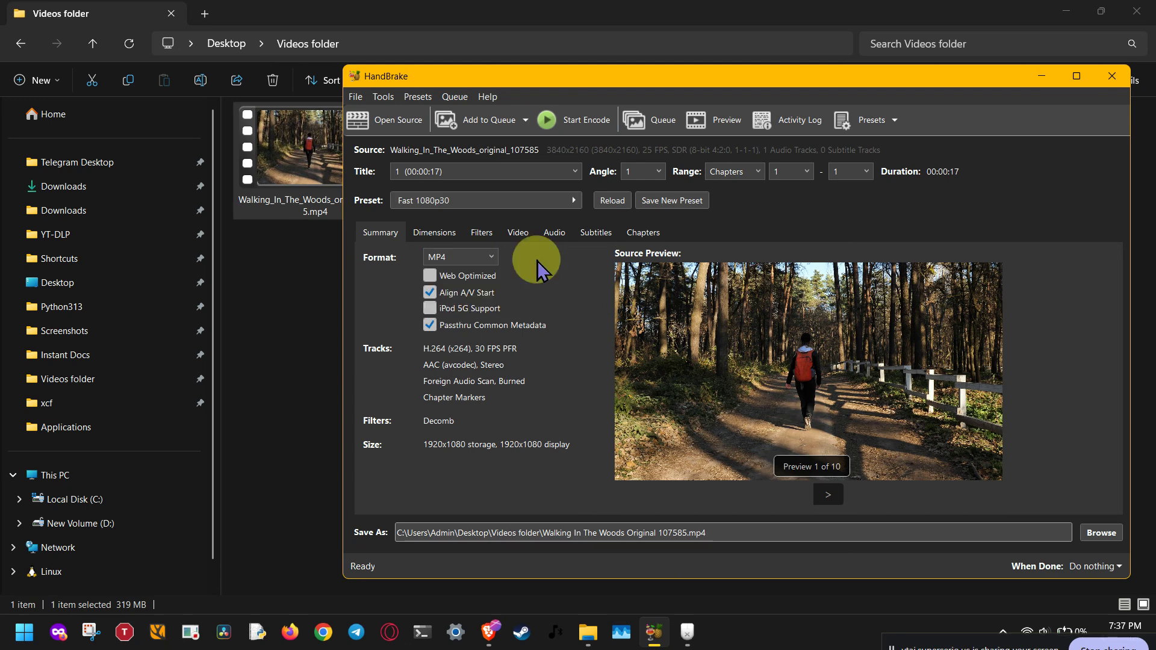
{"action": "left_click", "coordinate": [430, 276]}
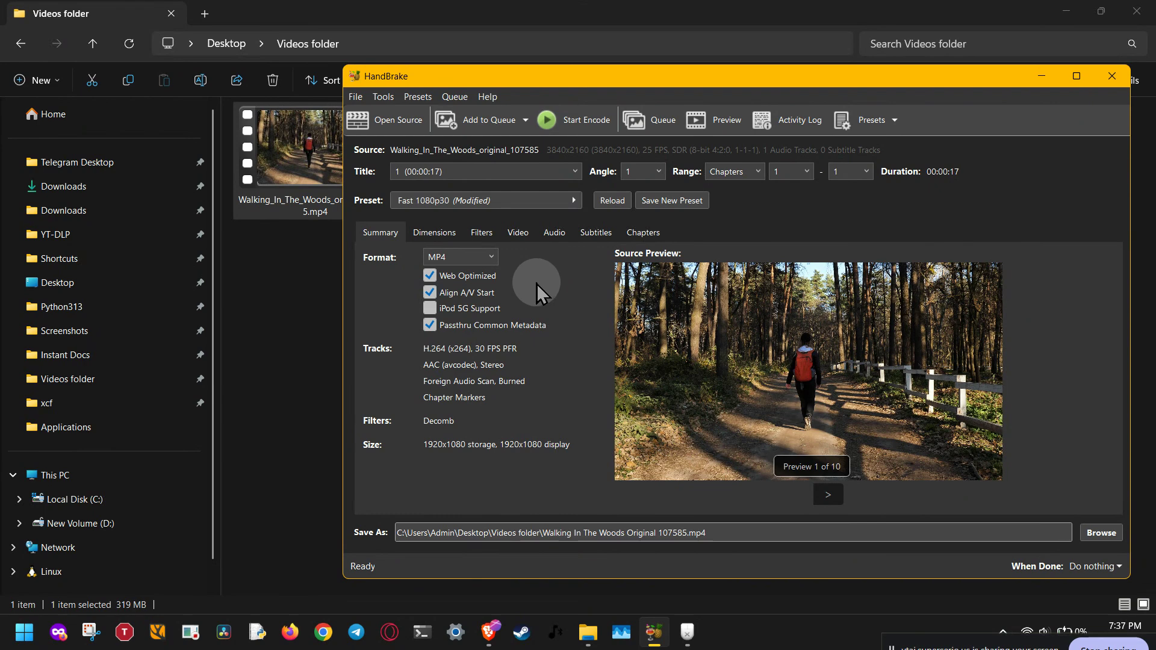
- Examine the resolution limit choices in the dimension settings, leaving 1080p HD selected
{"action": "left_click", "coordinate": [449, 236]}
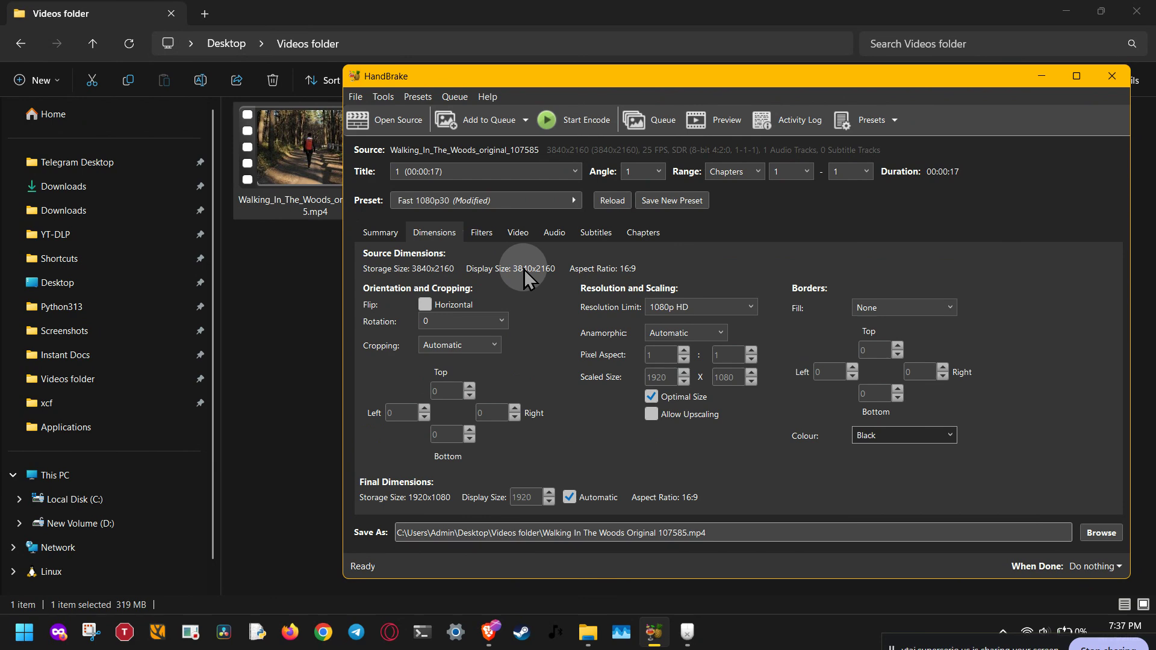
{"action": "left_click", "coordinate": [669, 307]}
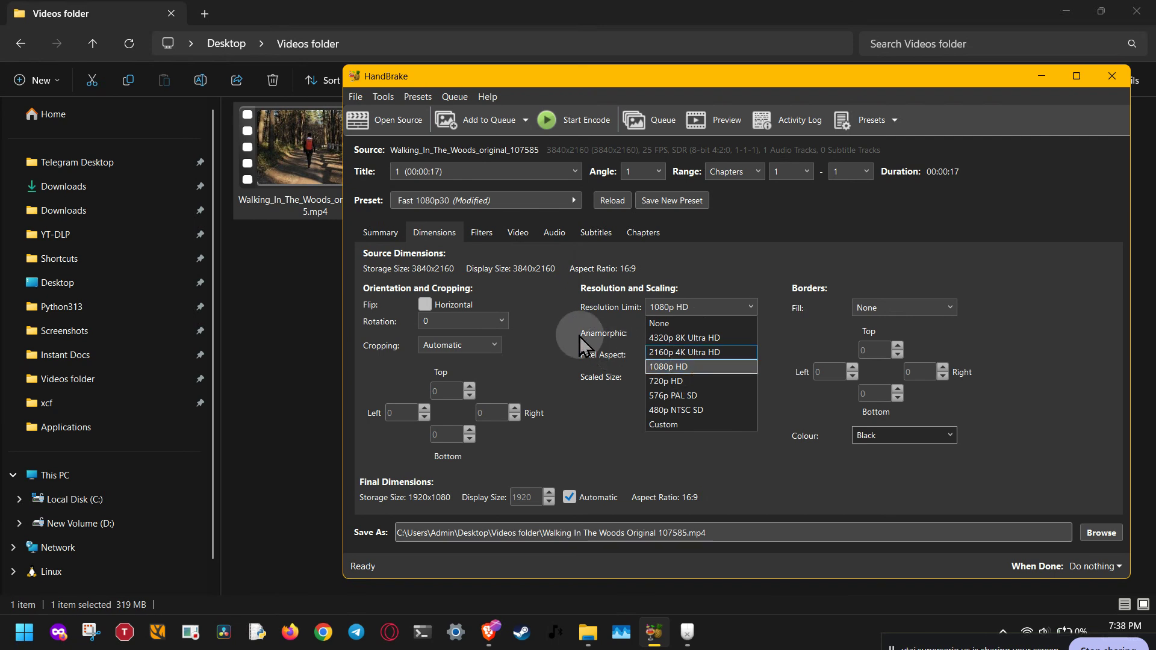
{"action": "left_click", "coordinate": [566, 301]}
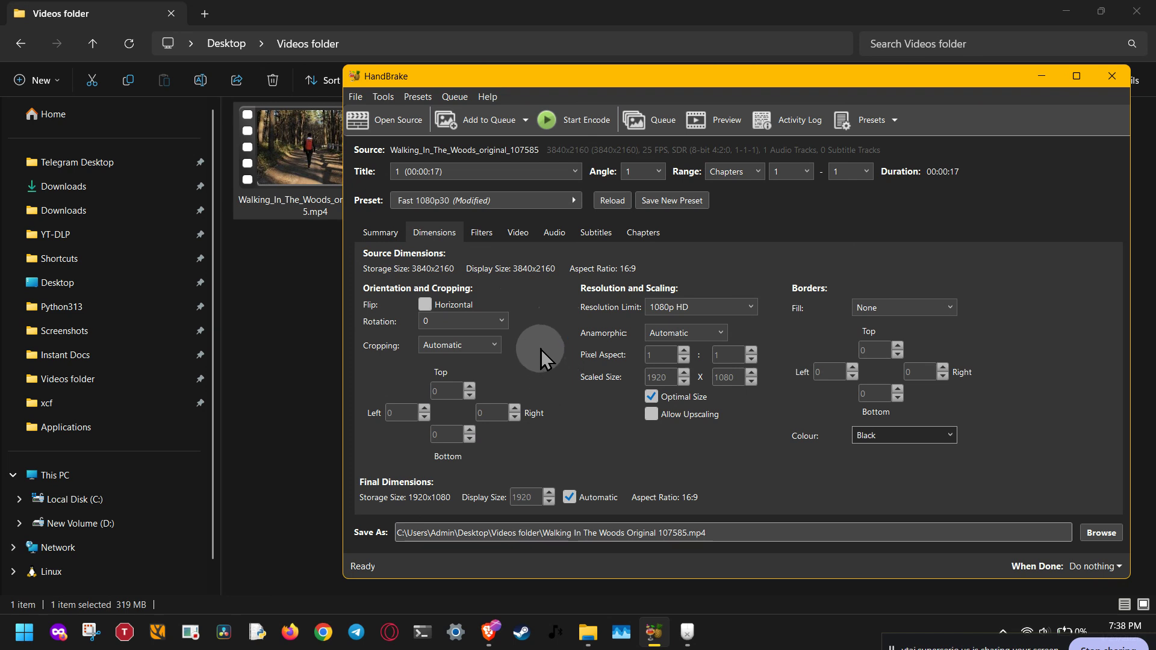
- Examine the available video encoders, leaving H.264 (x264) selected
{"action": "left_click", "coordinate": [513, 233]}
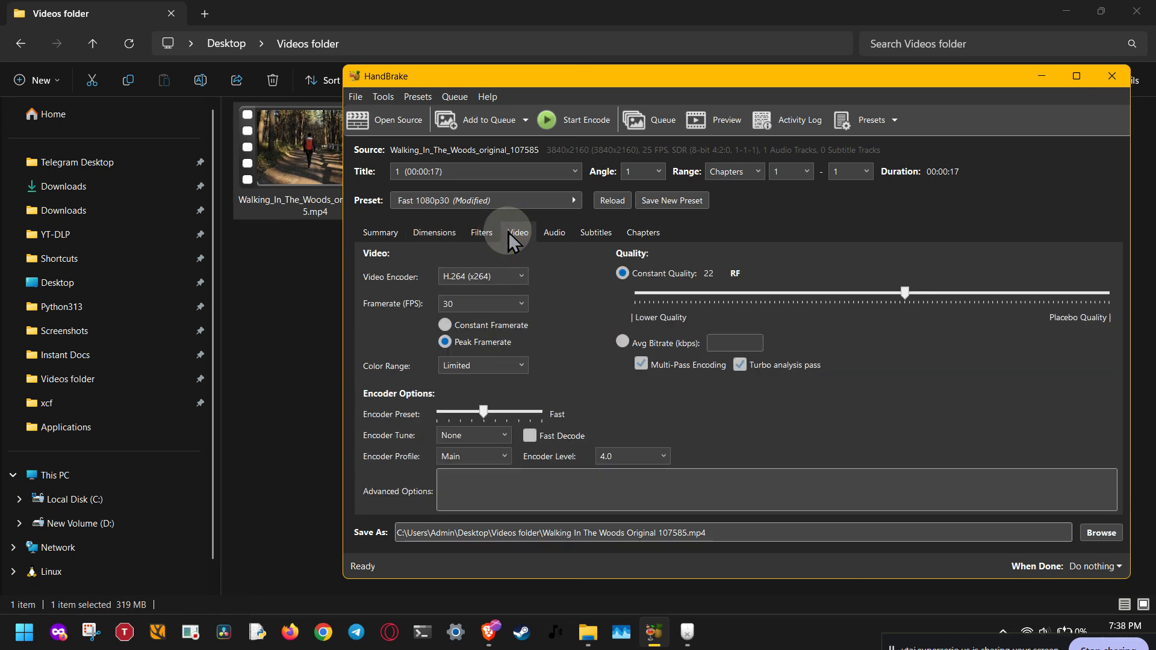
{"action": "left_click", "coordinate": [508, 277]}
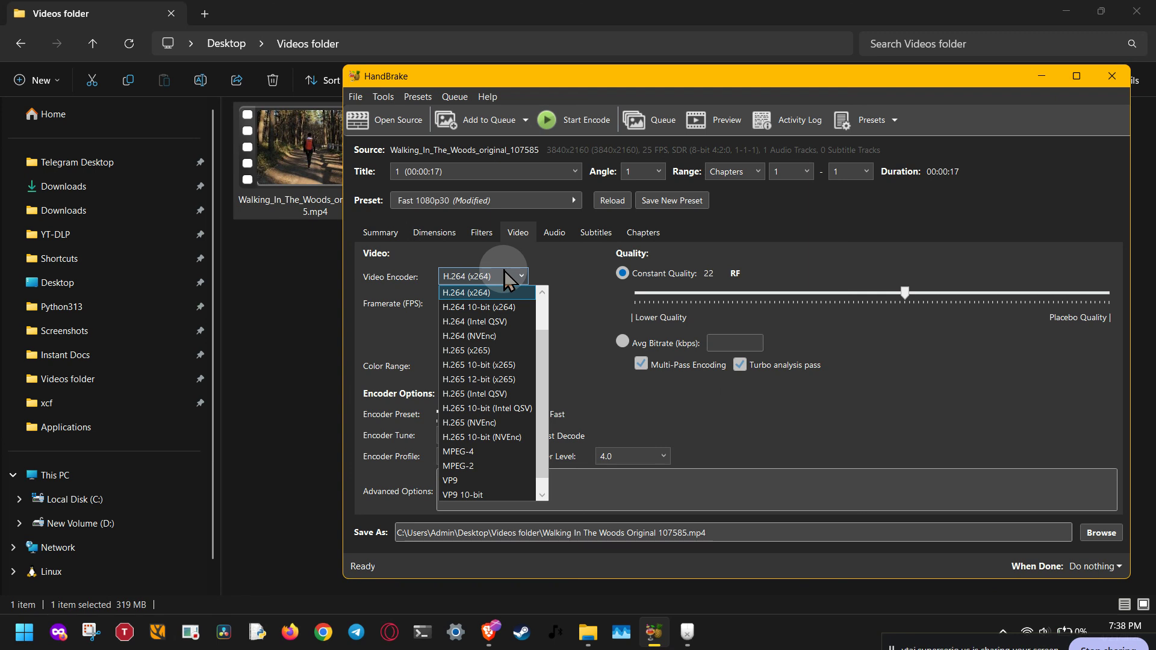
{"action": "left_click", "coordinate": [544, 277]}
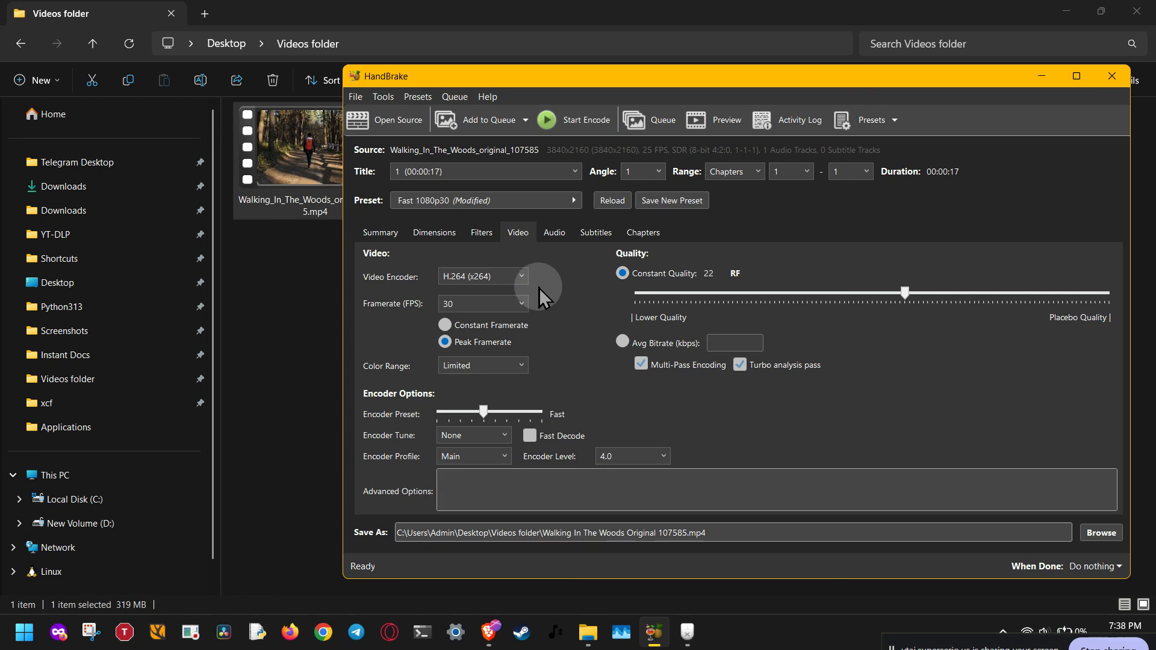
- Set the video framerate to Same as source with Variable Framerate, and the constant quality to RF 21
{"action": "left_click", "coordinate": [495, 304]}
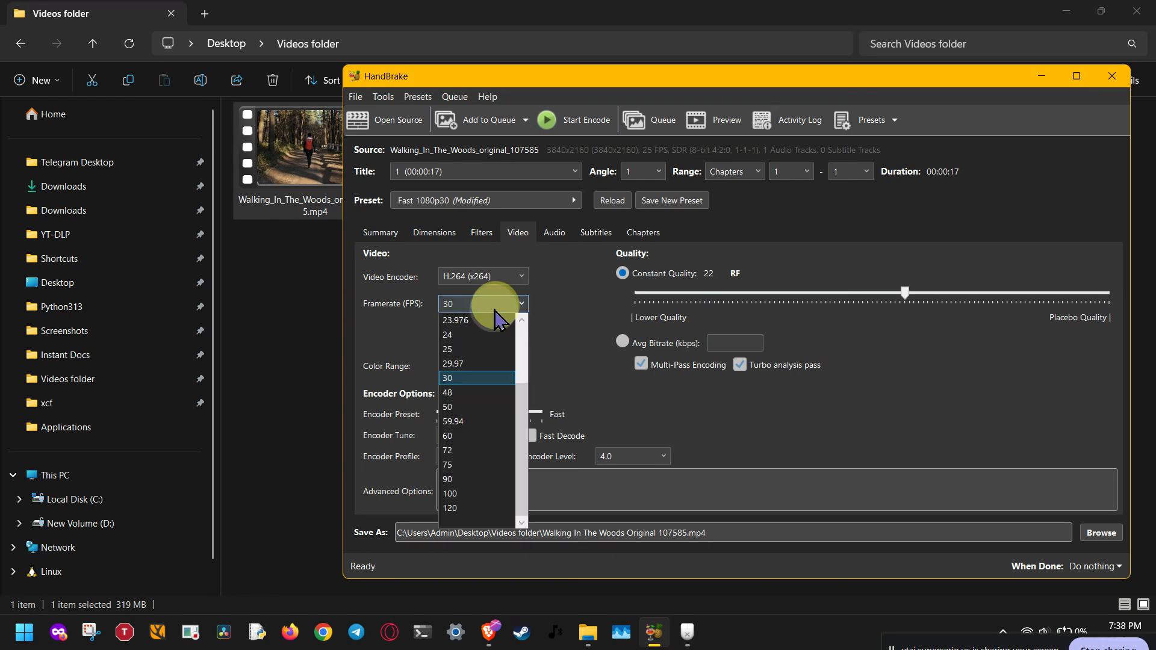
{"action": "scroll", "coordinate": [492, 325], "scroll_direction": "up", "scroll_amount": 3}
{"action": "left_click", "coordinate": [563, 328]}
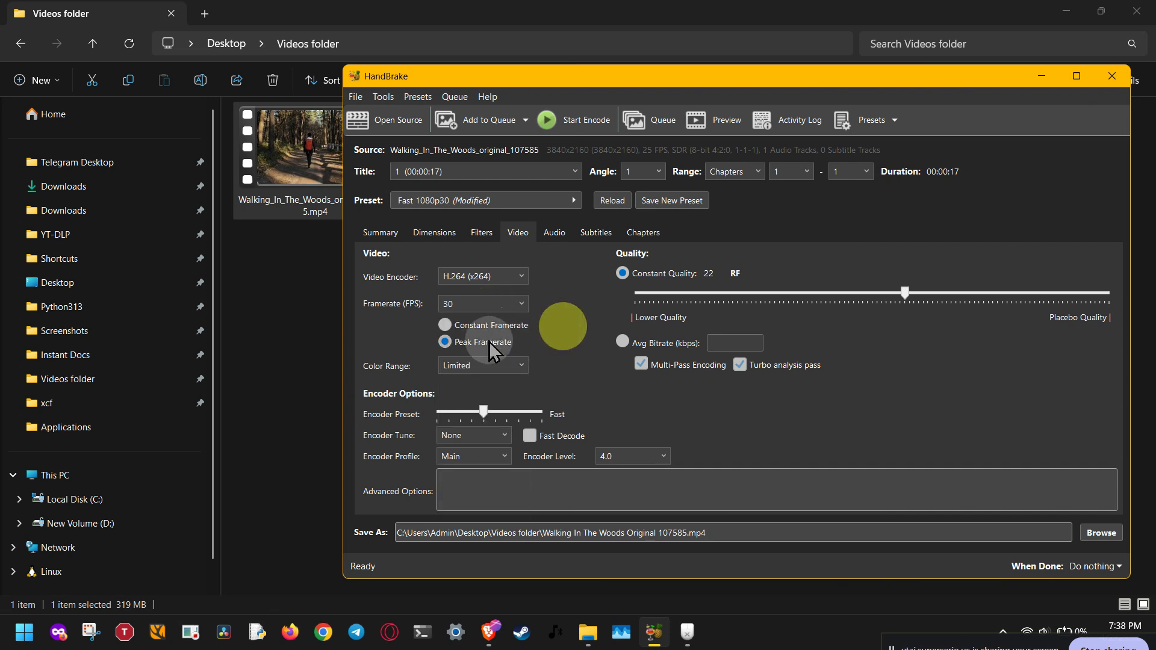
{"action": "left_click", "coordinate": [444, 342]}
{"action": "left_click", "coordinate": [475, 304]}
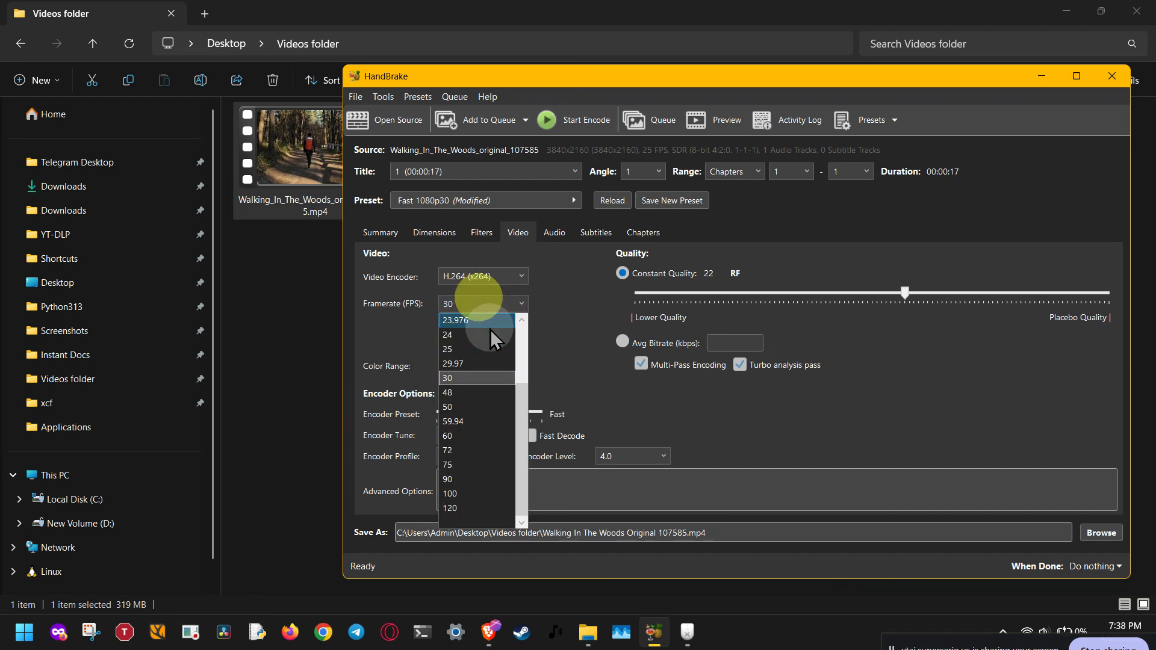
{"action": "scroll", "coordinate": [495, 334], "scroll_direction": "up", "scroll_amount": 3}
{"action": "left_click", "coordinate": [490, 320]}
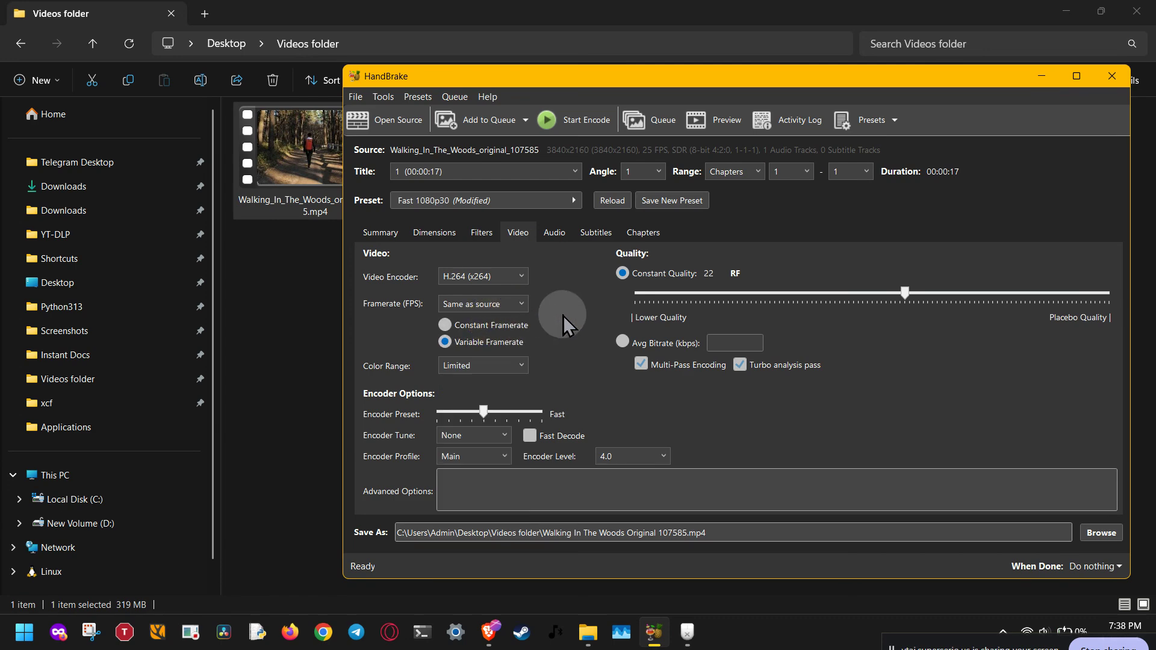
{"action": "left_click", "coordinate": [624, 273]}
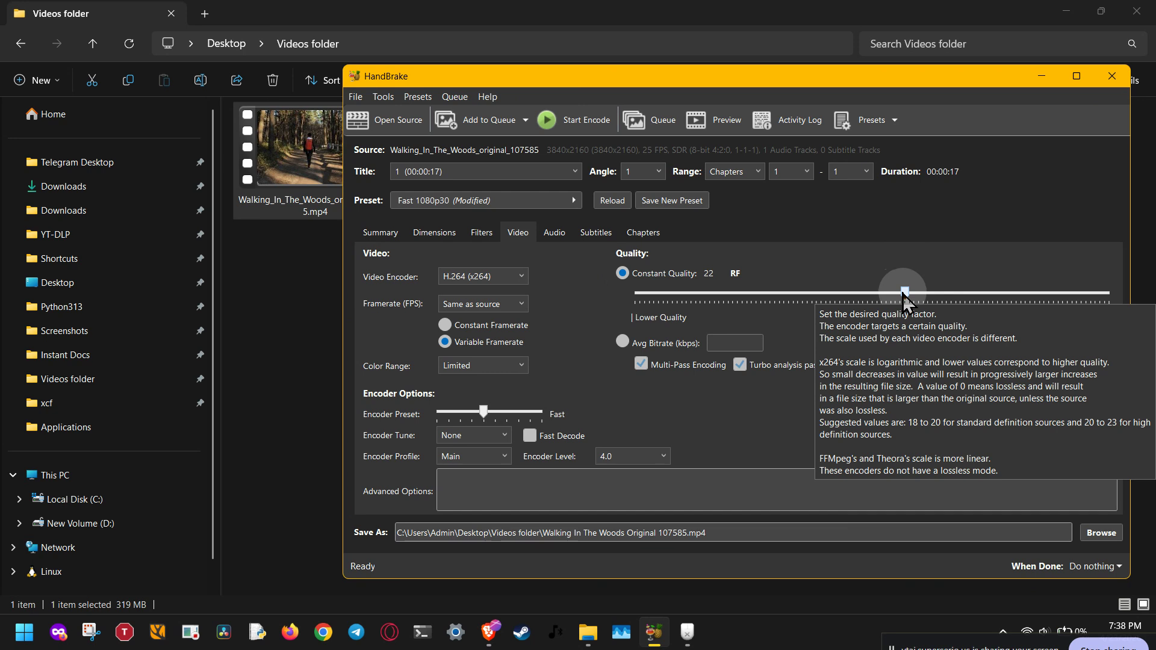
{"action": "mouse_move", "coordinate": [903, 293]}
{"action": "left_mouse_down"}
{"action": "mouse_move", "coordinate": [1125, 296]}
{"action": "mouse_move", "coordinate": [897, 296]}
{"action": "mouse_move", "coordinate": [912, 296]}
{"action": "left_mouse_up"}
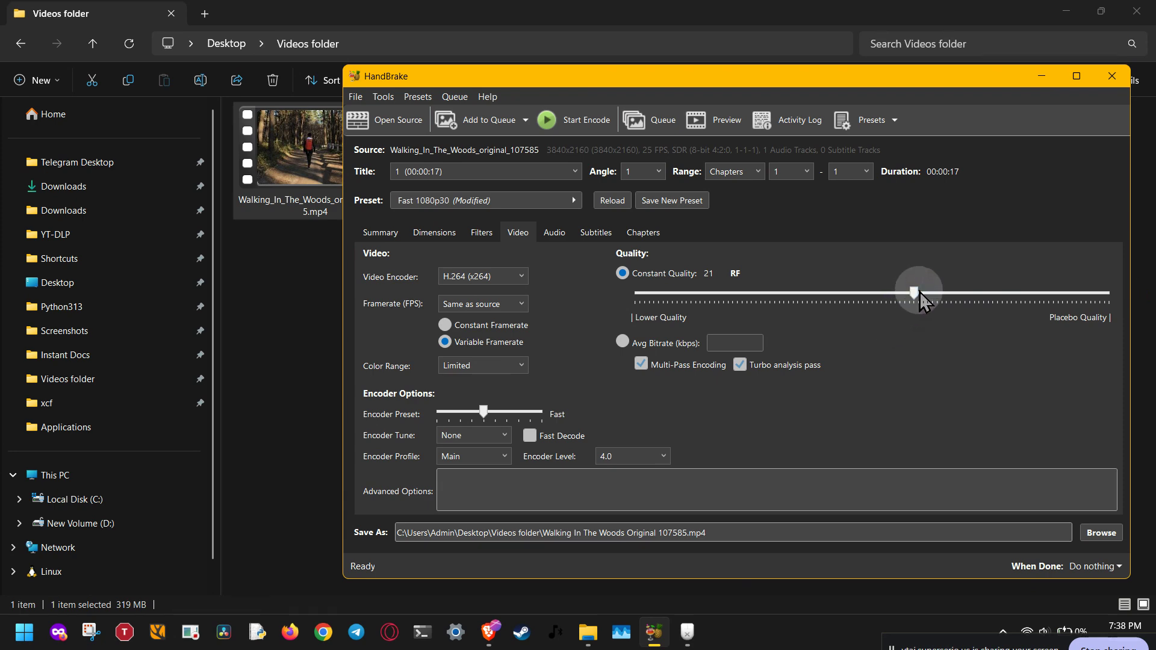
- Examine the codec and bitrate choices for the audio track, leaving AAC (avcodec) at 160
{"action": "left_click", "coordinate": [553, 235]}
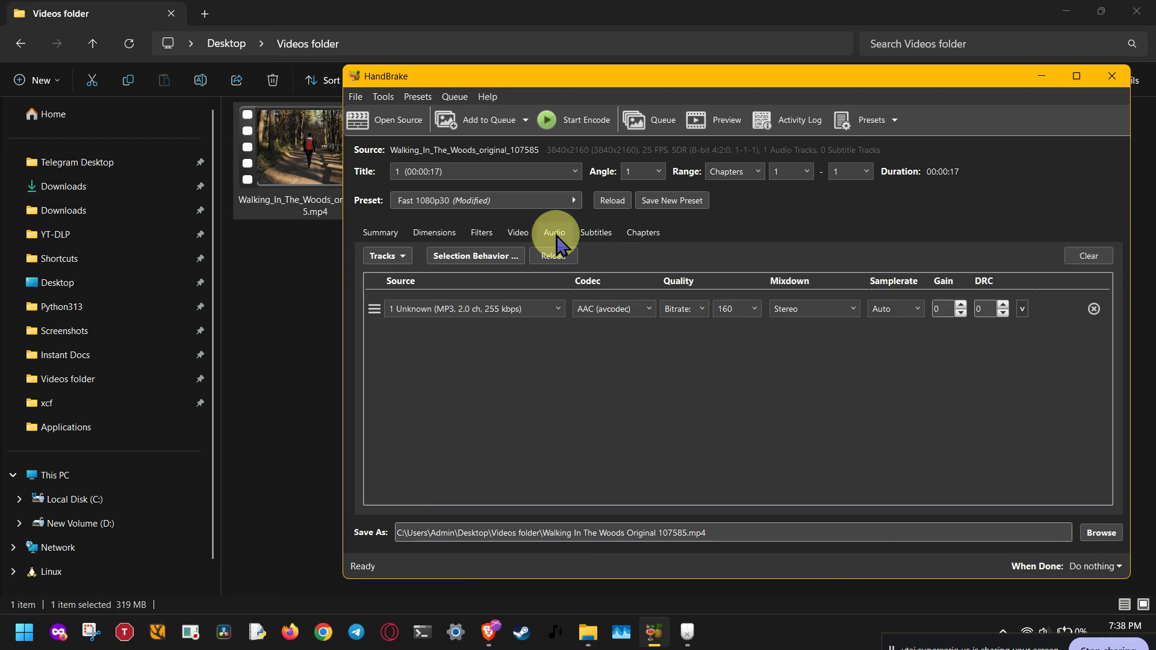
{"action": "left_click", "coordinate": [624, 309]}
{"action": "left_click", "coordinate": [748, 310]}
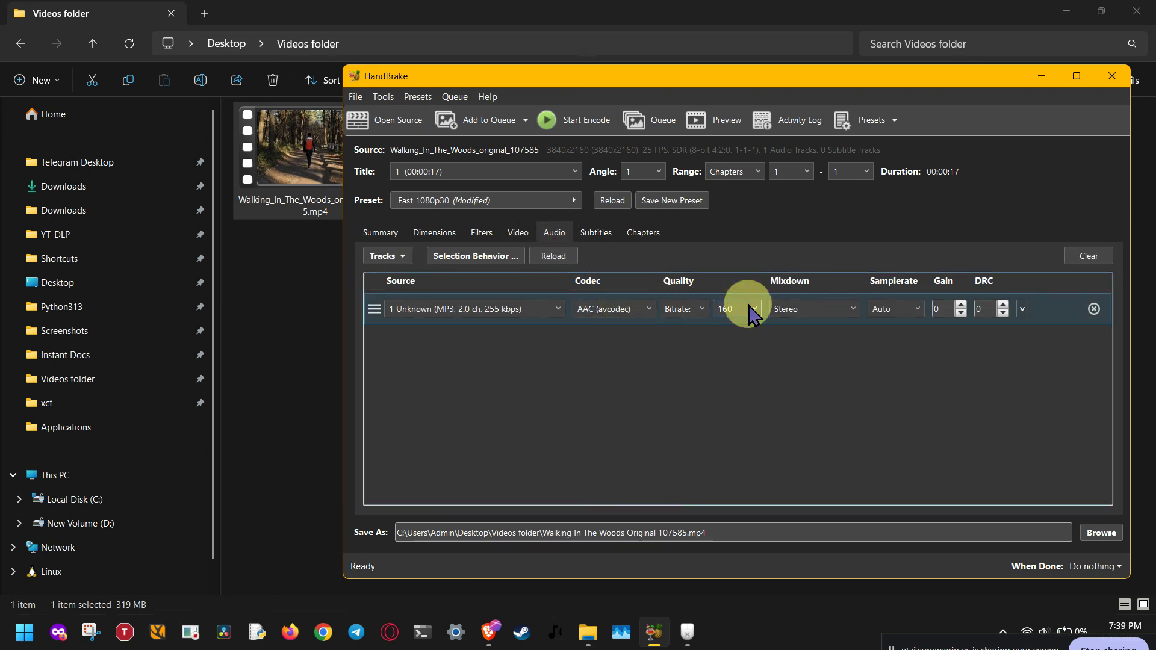
{"action": "left_click", "coordinate": [749, 310]}
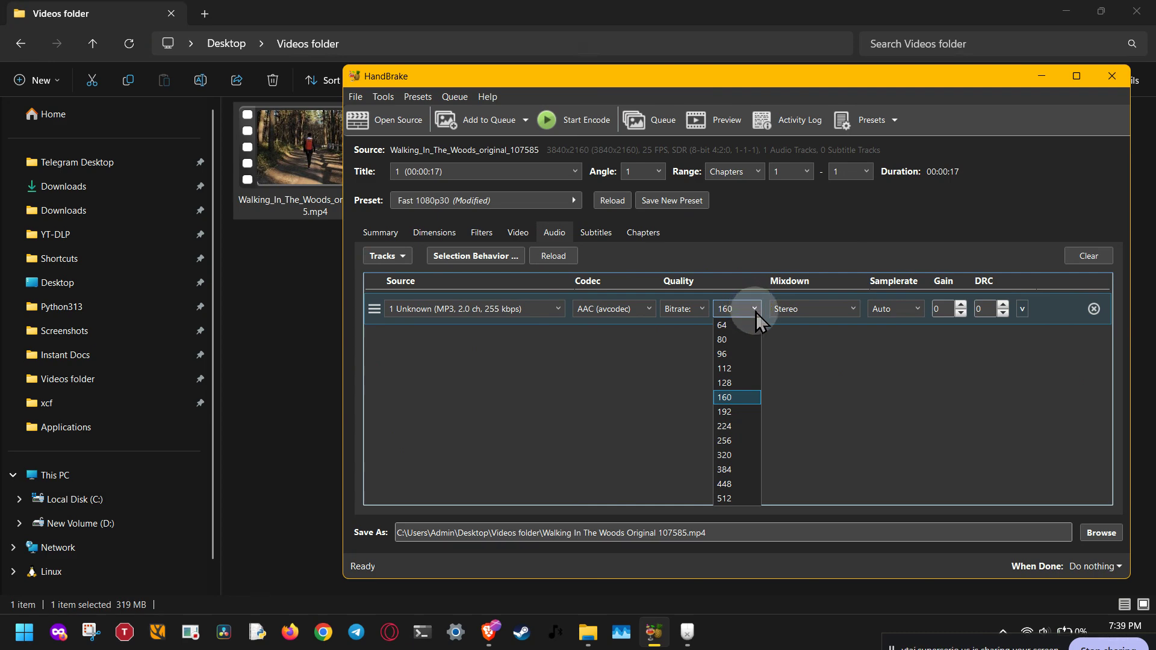
{"action": "left_click", "coordinate": [844, 352]}
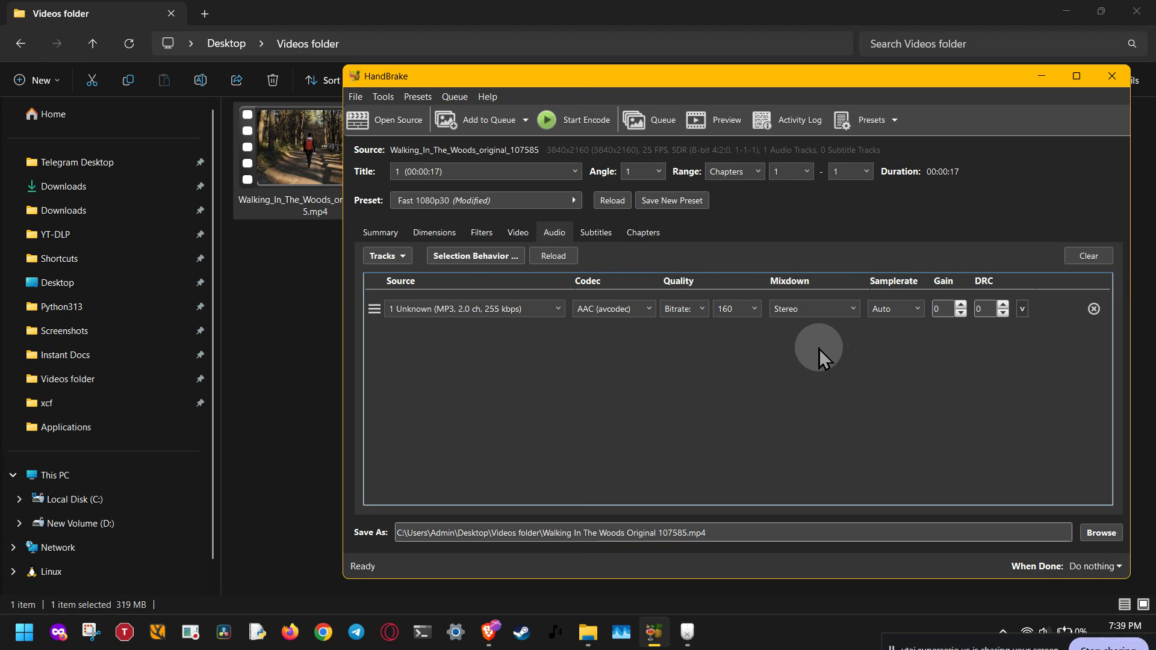
- Set the destination file to output in the Videos folder with the mp4 type, and start the encode
{"action": "left_click", "coordinate": [545, 536]}
{"action": "left_click_drag", "start_coordinate": [546, 536], "coordinate": [572, 536]}
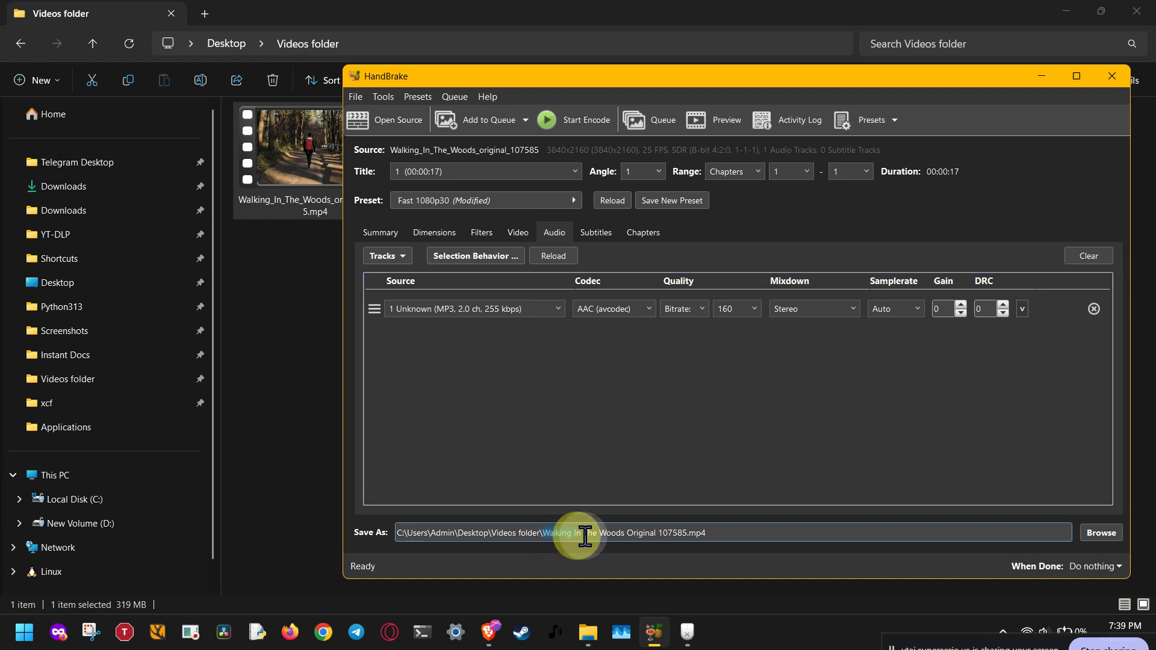
{"action": "left_click", "coordinate": [1098, 540]}
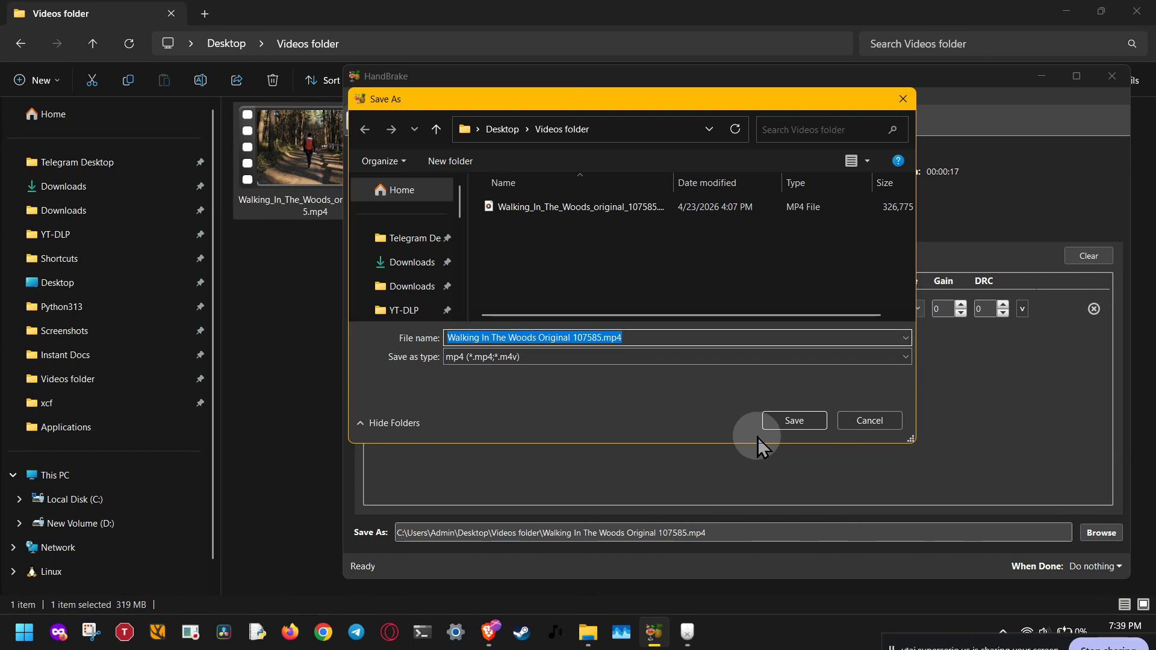
{"action": "type", "text": "outp"}
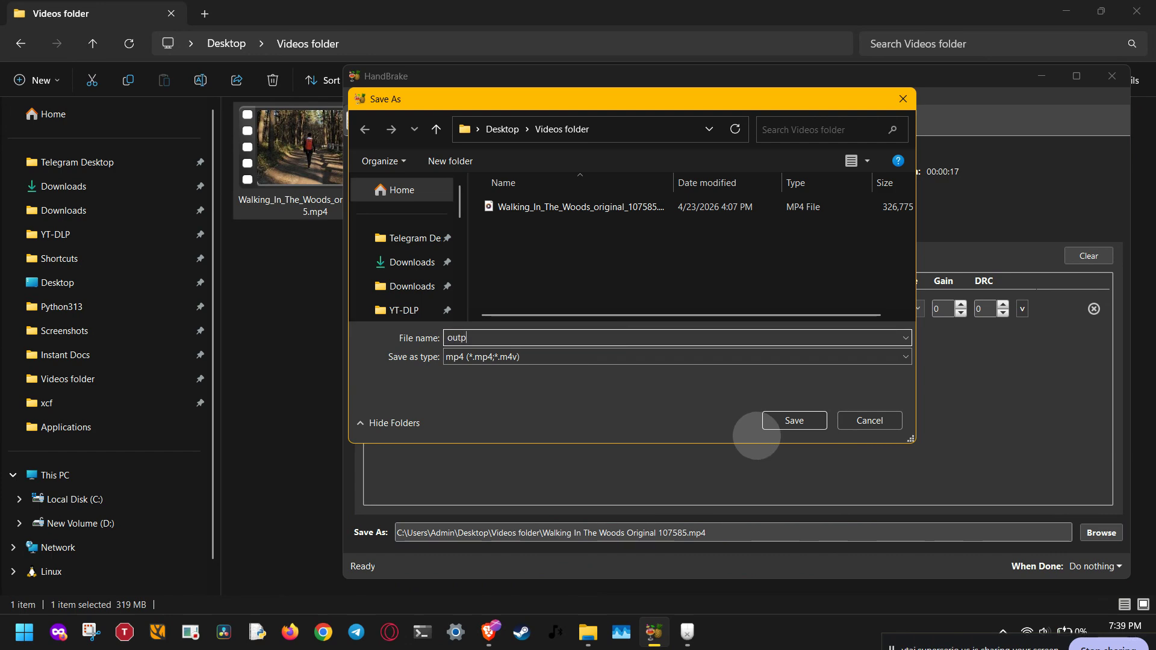
{"action": "type", "text": "ut"}
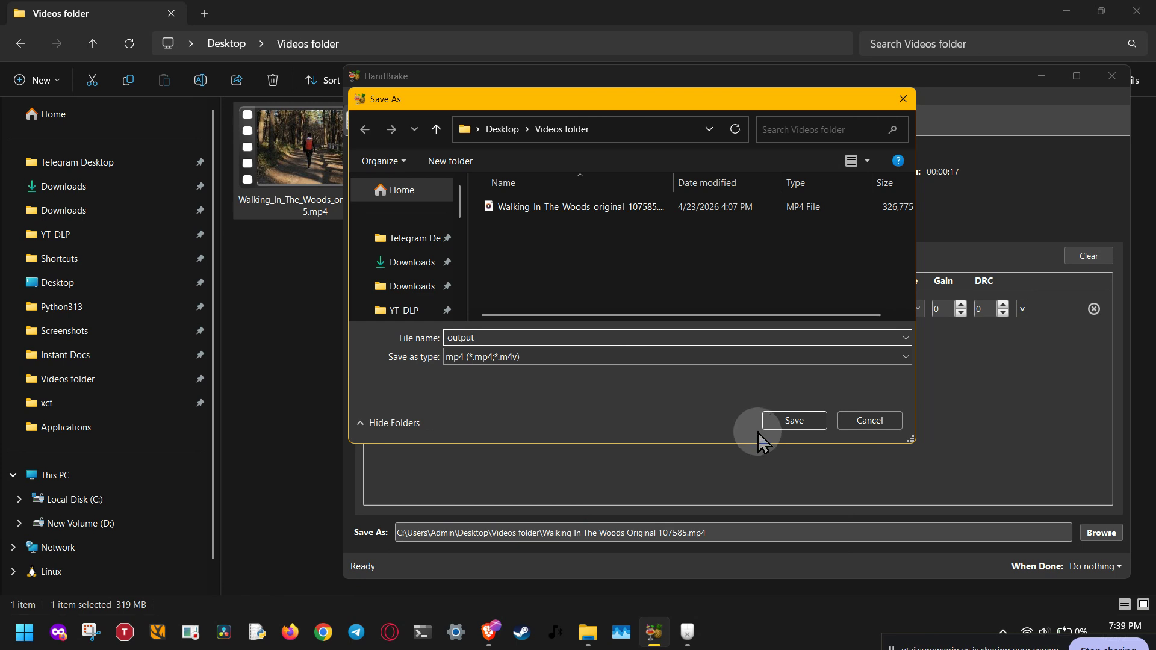
{"action": "left_click", "coordinate": [498, 362]}
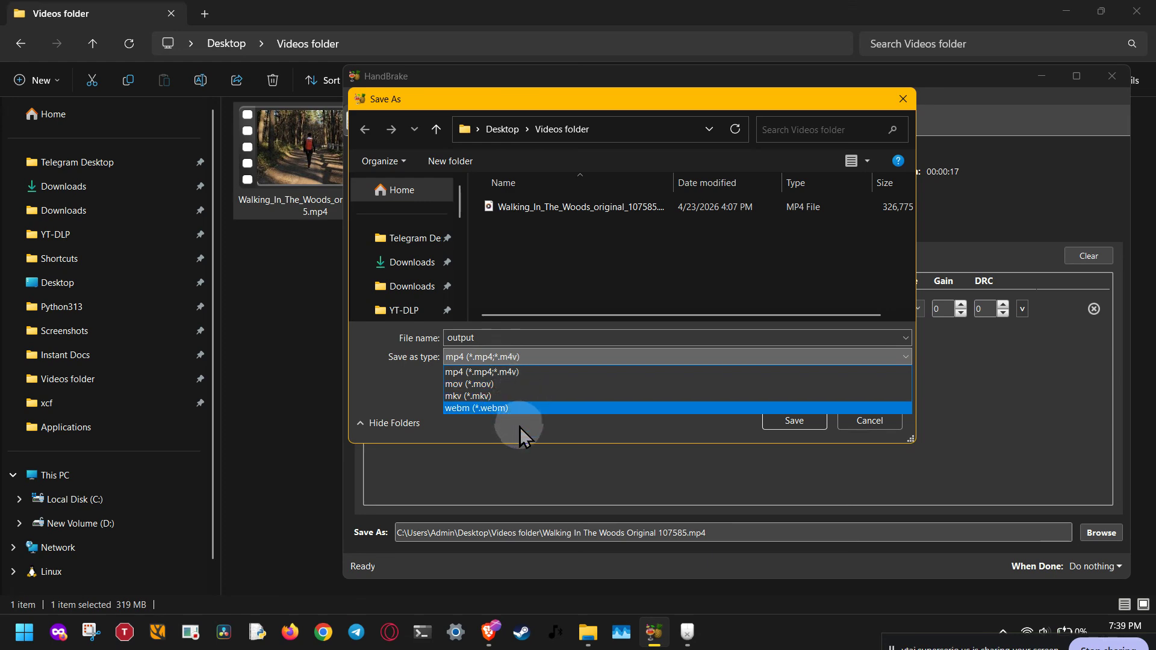
{"action": "left_click", "coordinate": [520, 371]}
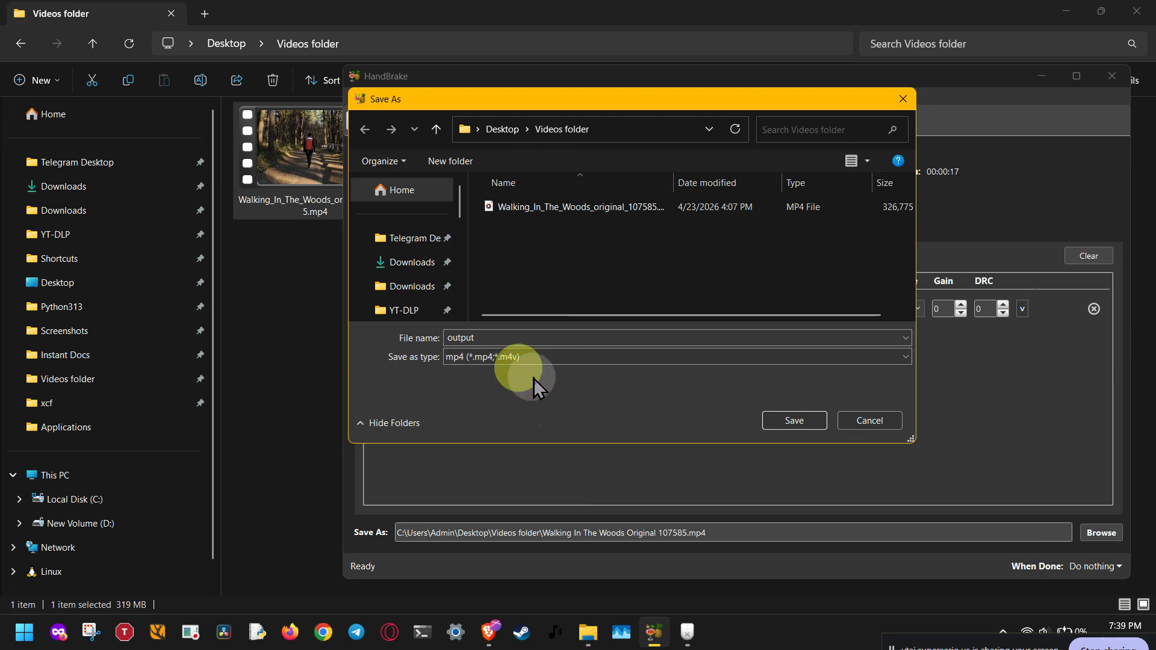
{"action": "left_click", "coordinate": [783, 424]}
{"action": "left_click", "coordinate": [569, 120]}
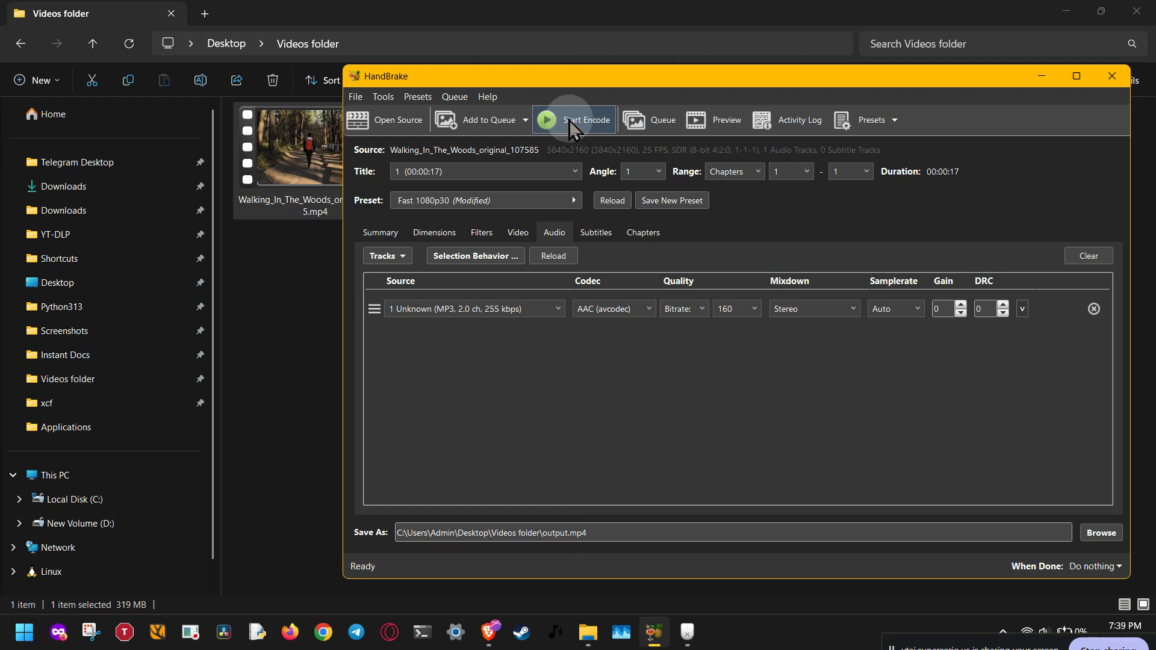